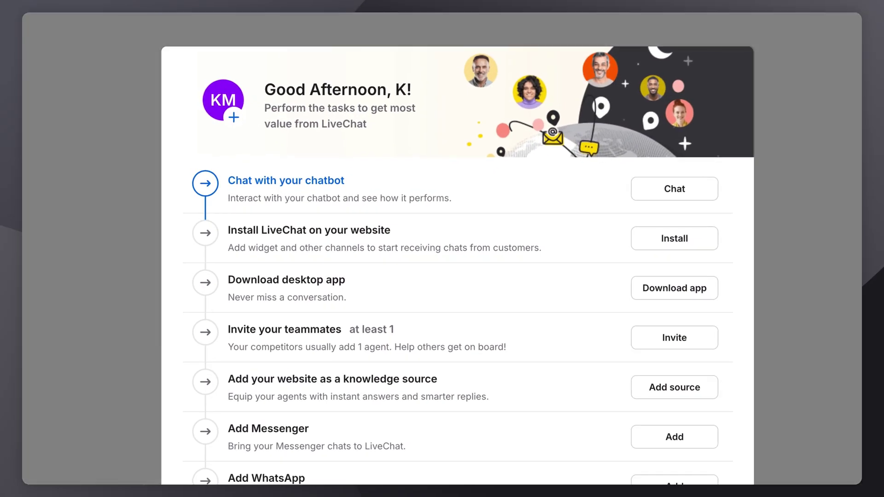
pyautogui.scroll(-2, 457, 261)
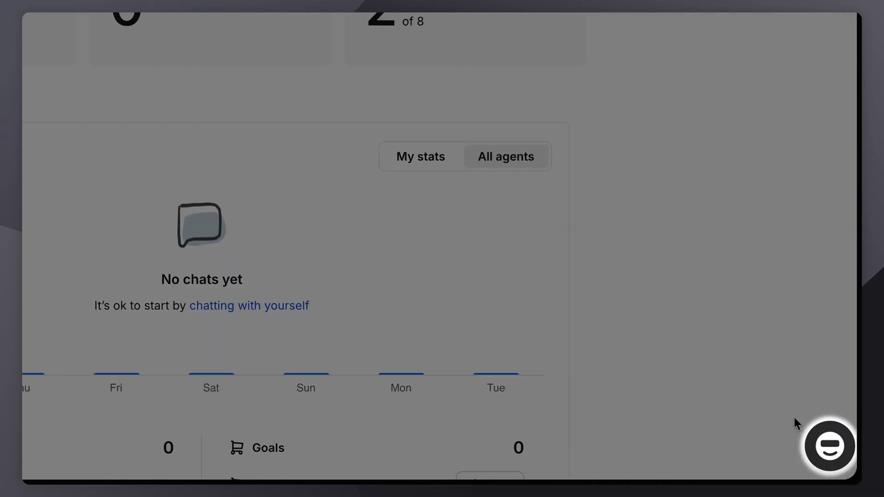
pyautogui.click(809, 431)
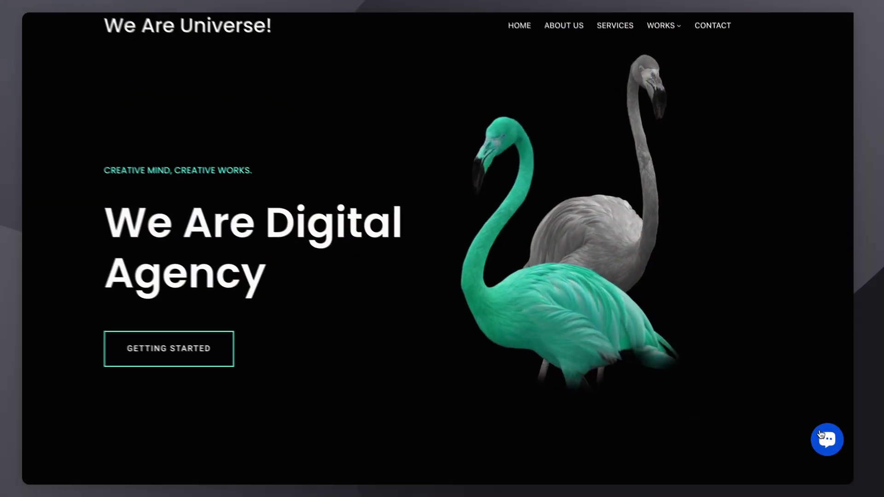
# - Open the website's chat widget, fill in the visitor's name and e-mail in the pre-chat form, and start the chat
pyautogui.click(820, 435)
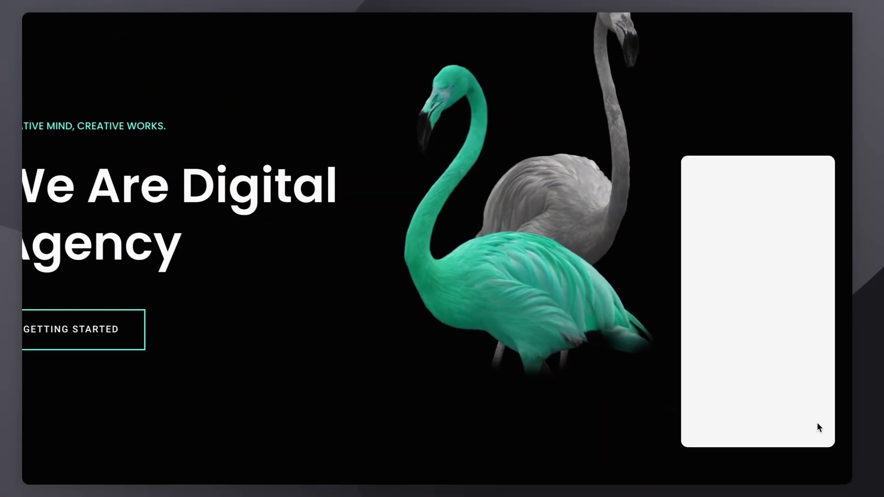
pyautogui.click(686, 218)
pyautogui.write('John')
pyautogui.press('Tab')
pyautogui.write('j.smith@example.com')
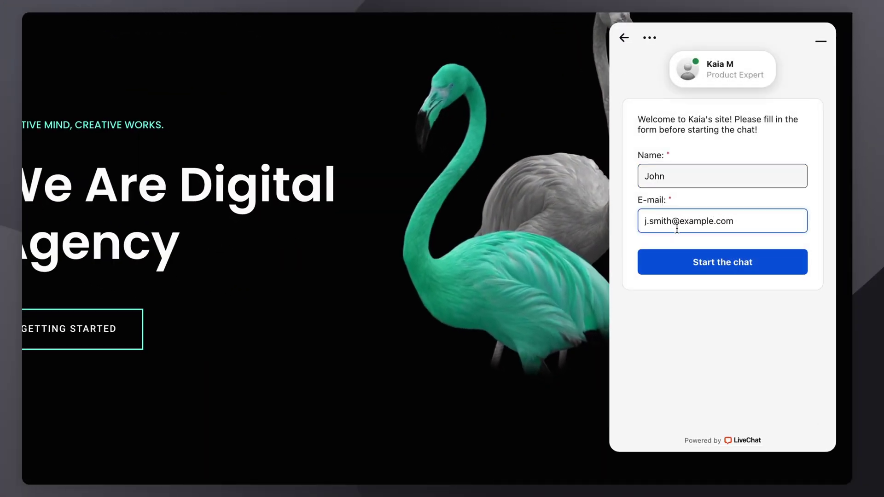
pyautogui.click(695, 261)
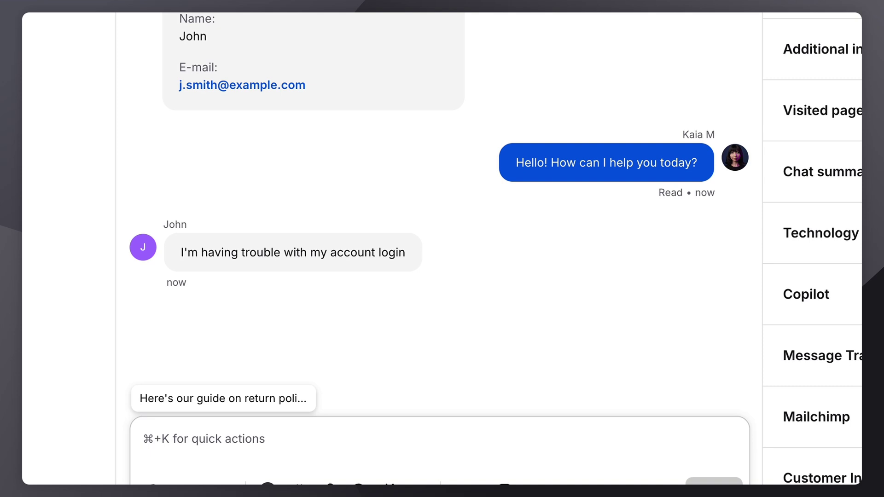
# - Find the password-reset canned response with #res and send it as the reply to the customer's login problem
pyautogui.write('#res')
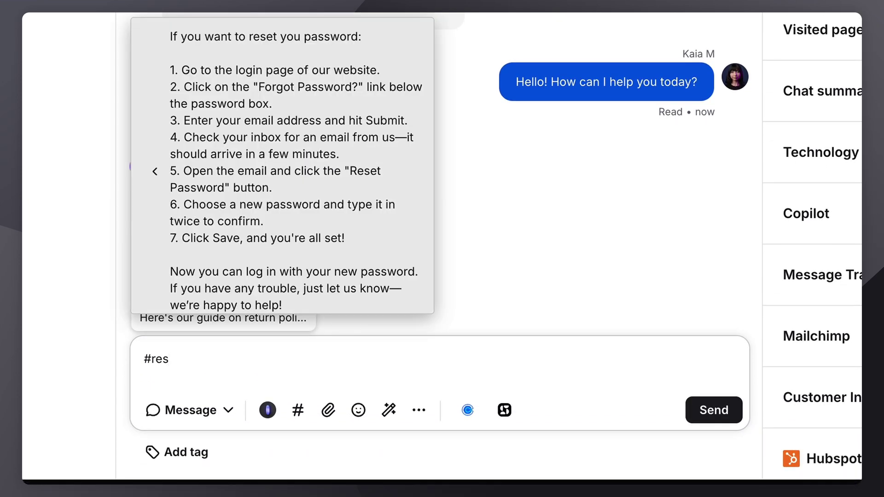
pyautogui.press('Return')
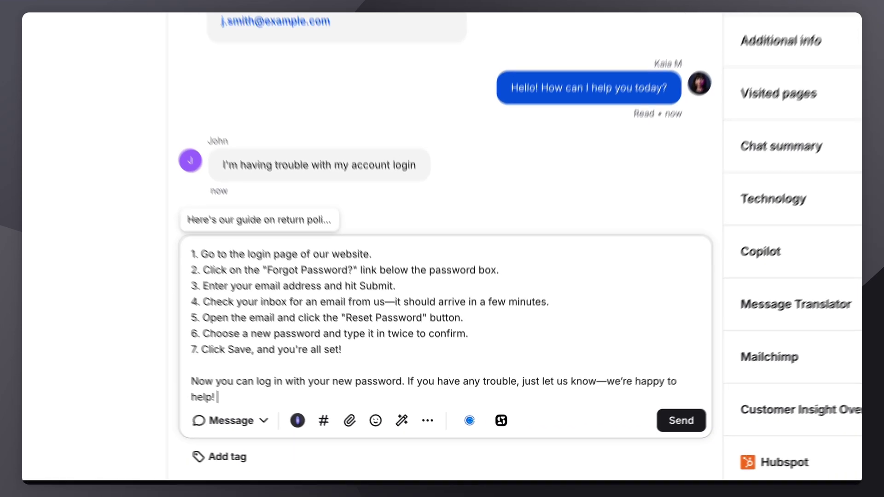
pyautogui.press('Return')
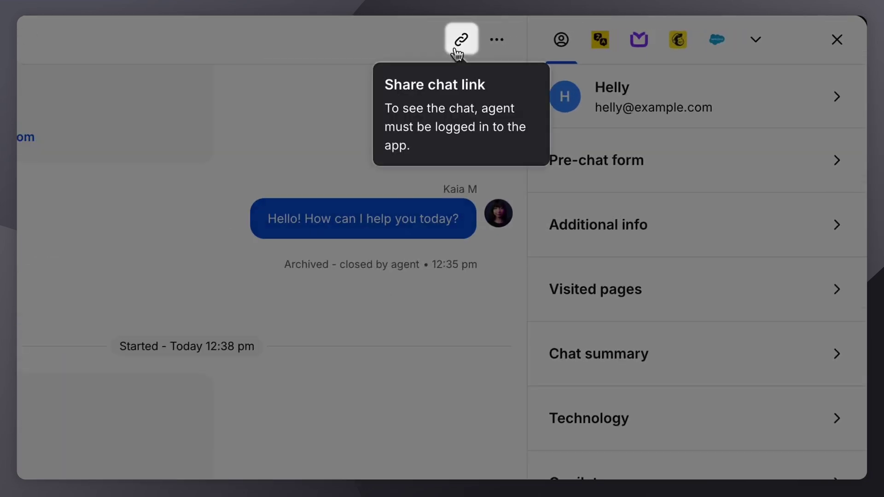
# - Review the chat's additional actions, the message type choices and the extra options of the message composer
pyautogui.click(502, 42)
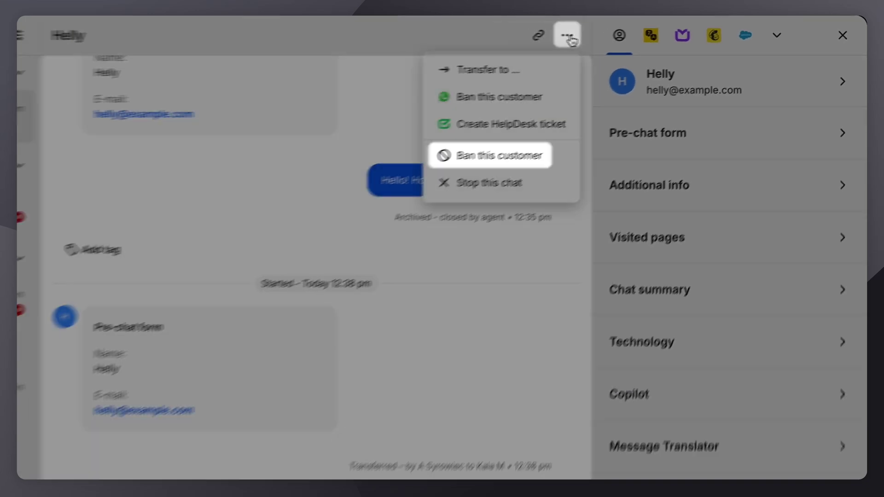
pyautogui.click(499, 42)
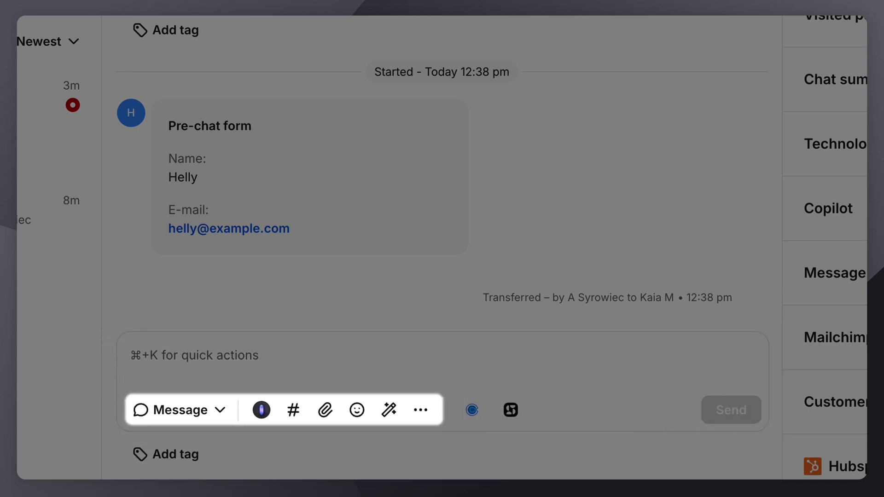
pyautogui.click(215, 411)
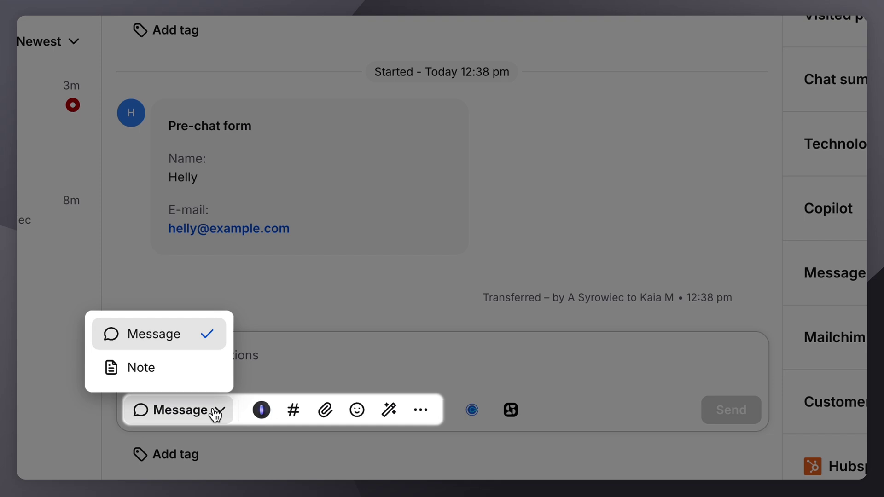
pyautogui.click(215, 414)
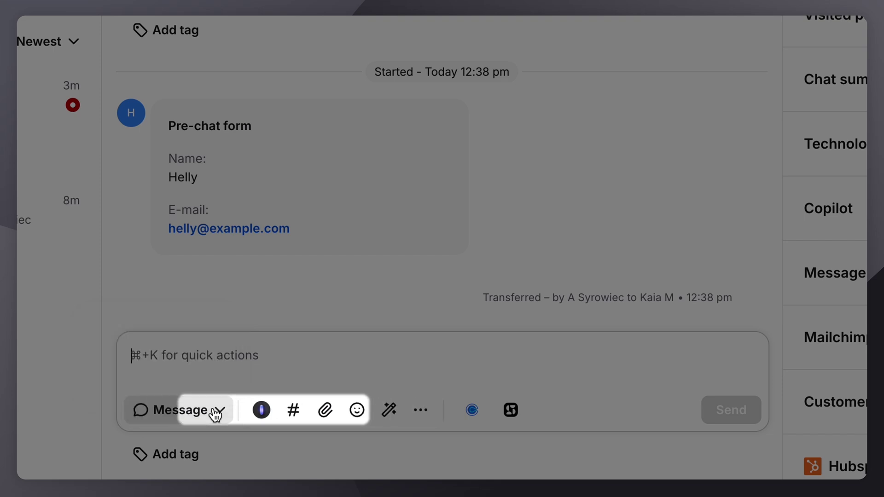
pyautogui.moveTo(261, 412)
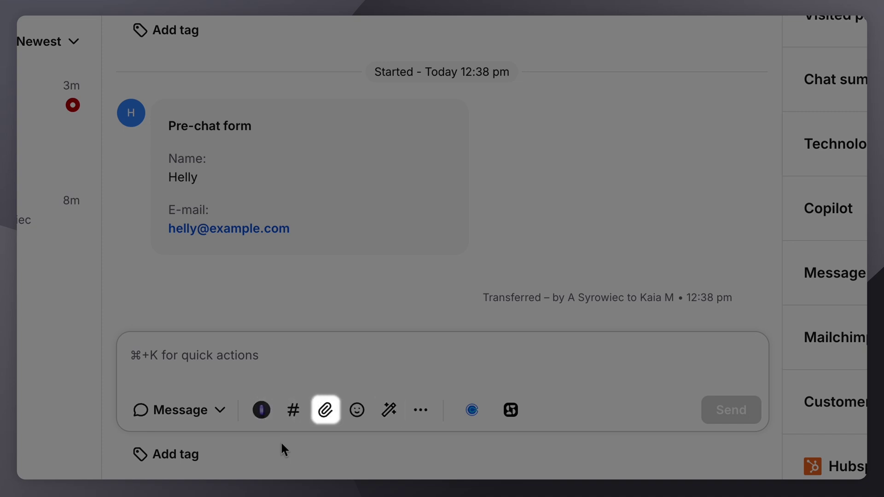
pyautogui.click(419, 410)
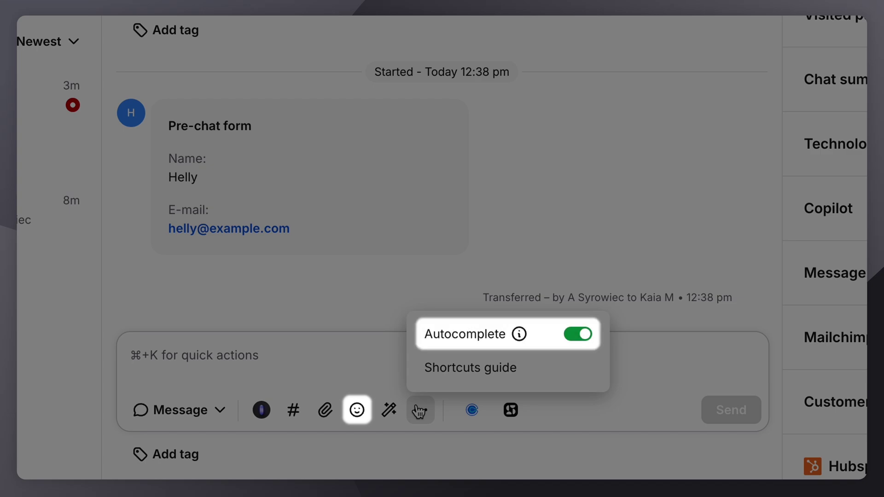
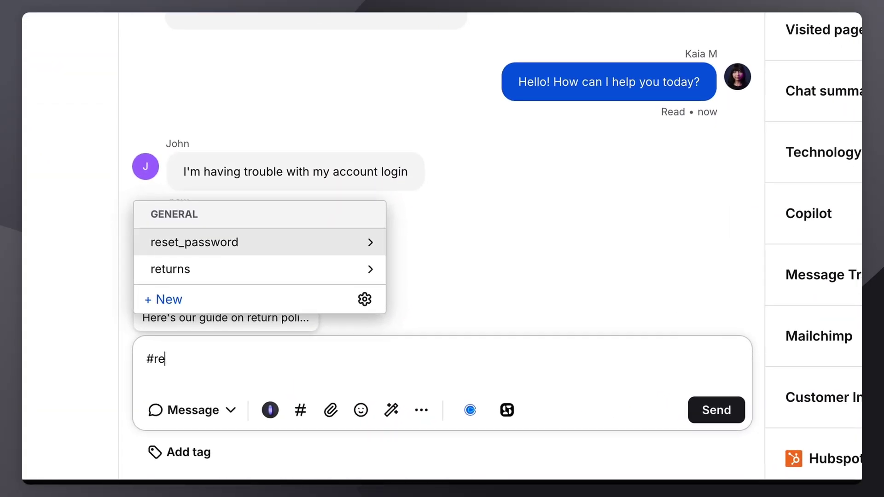
# - Preview the reset_password canned response and insert it into the reply about the account login trouble
pyautogui.press('Right')
pyautogui.press('Return')
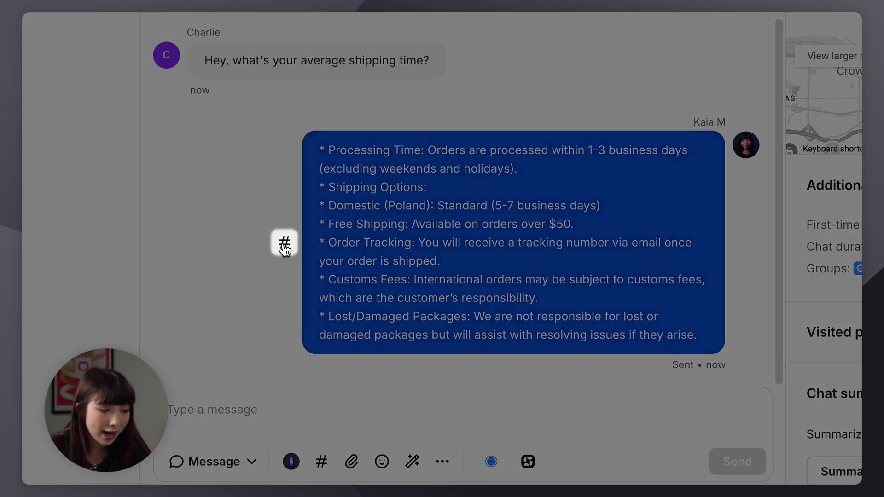
# - Save the sent shipping information reply as a shared canned response with the shortcut #shipping
pyautogui.click(283, 243)
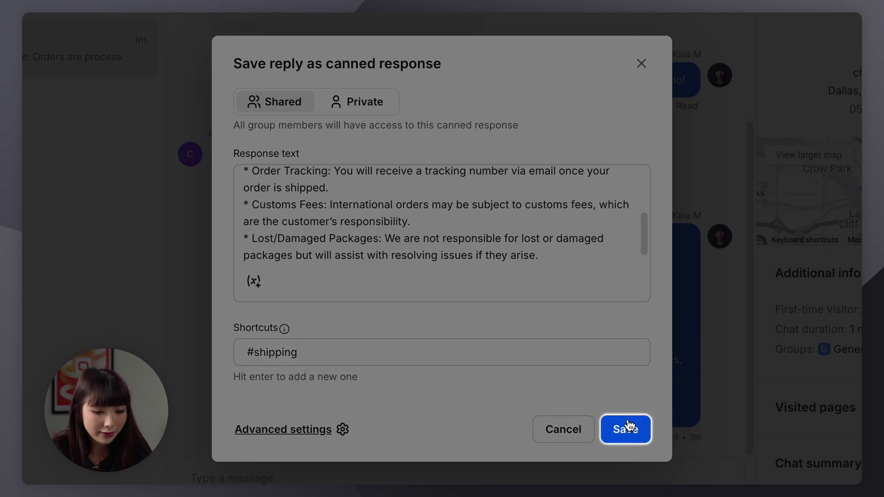
pyautogui.click(628, 423)
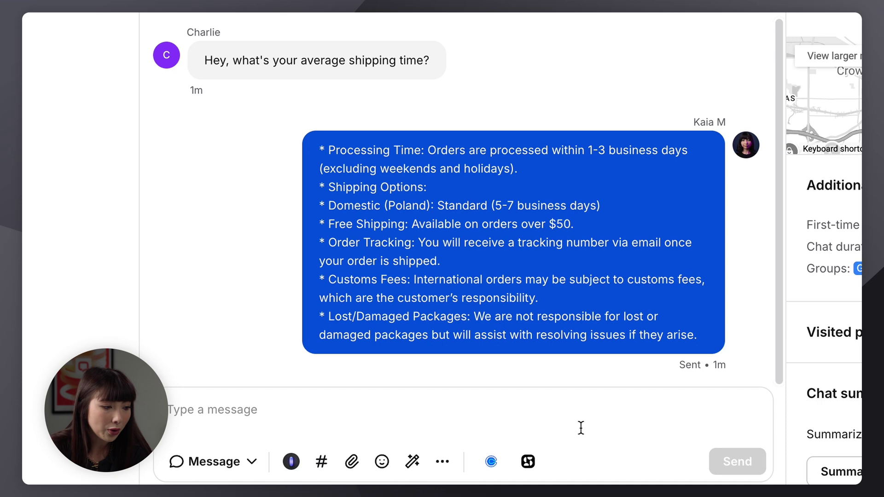
# - Insert the shipping canned response into the message with #shipp, and open the composer's canned responses
pyautogui.click(545, 409)
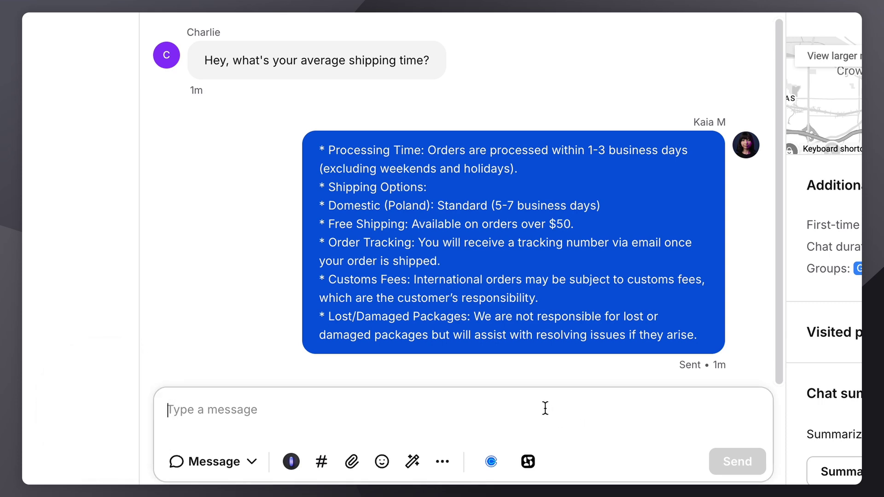
pyautogui.write('#shipp')
pyautogui.press('Return')
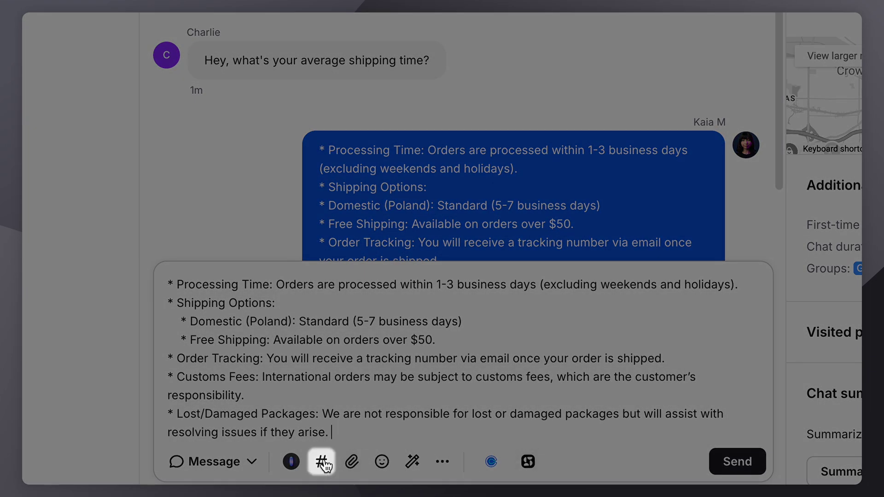
pyautogui.click(322, 462)
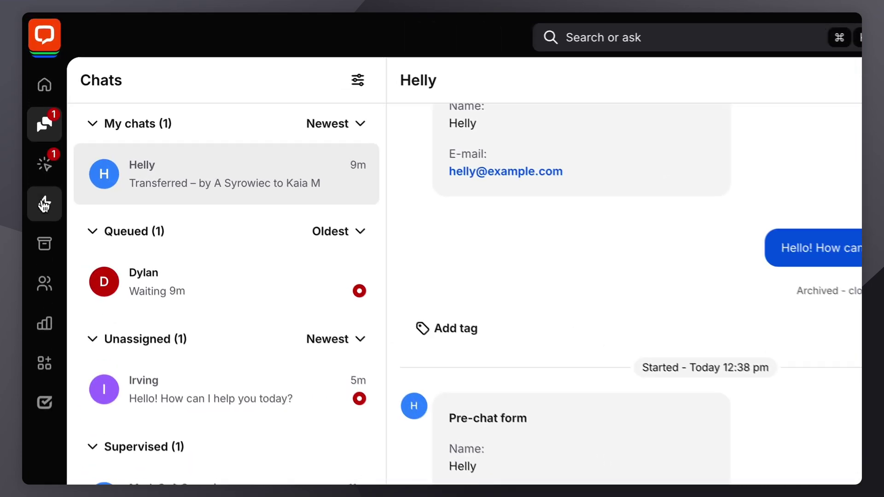
# - Open the list of canned responses in the Automate section
pyautogui.click(36, 133)
pyautogui.click(109, 208)
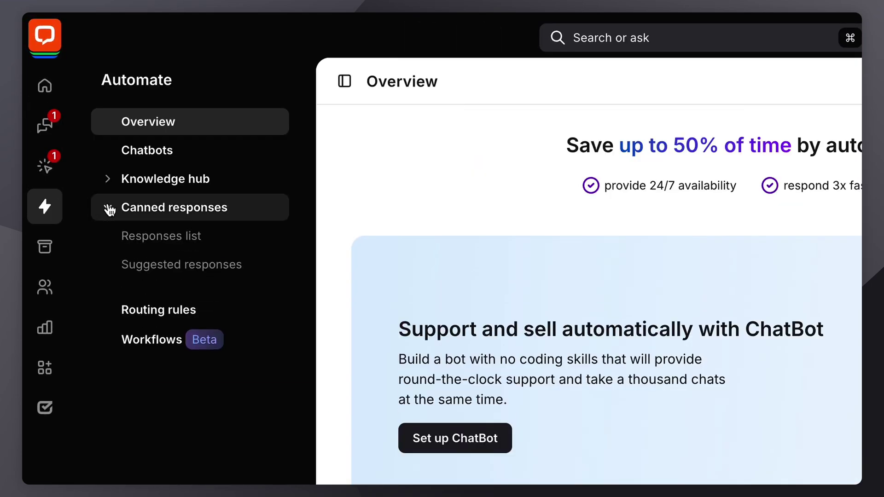
pyautogui.click(137, 237)
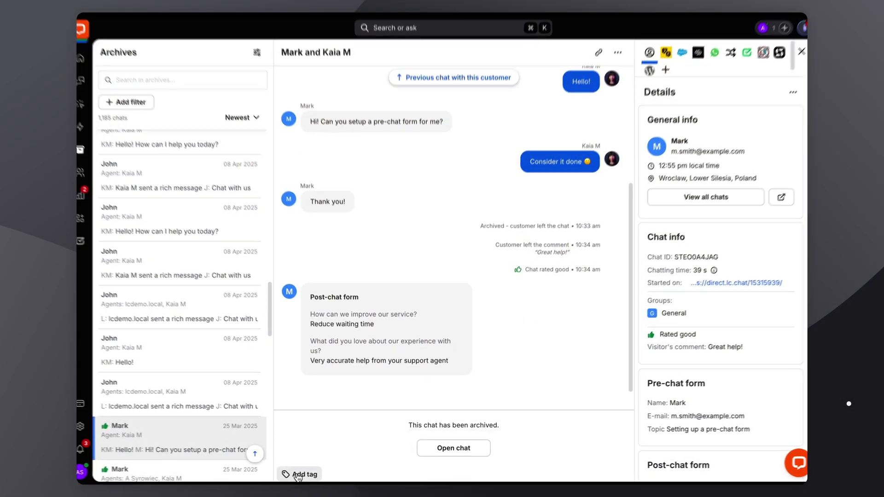
# - Tag the open archived chat with "support" and "positive feedback"
pyautogui.click(292, 474)
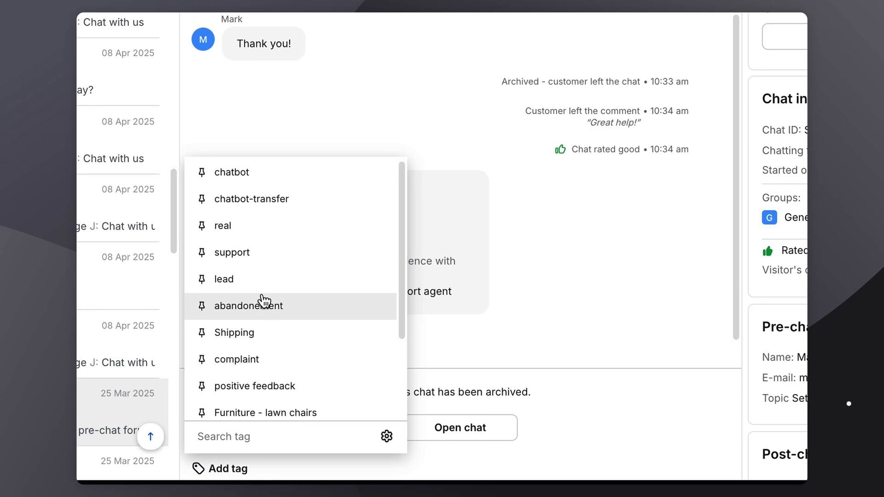
pyautogui.click(280, 268)
pyautogui.scroll(-3, 276, 266)
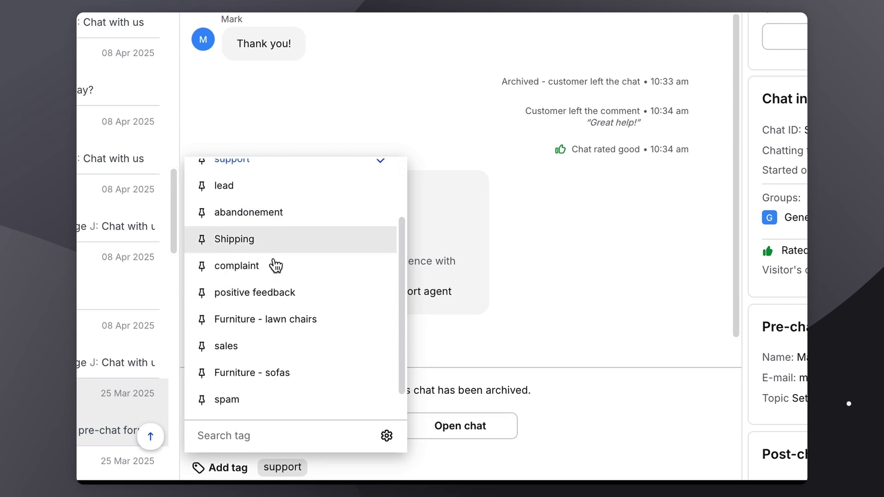
pyautogui.click(276, 272)
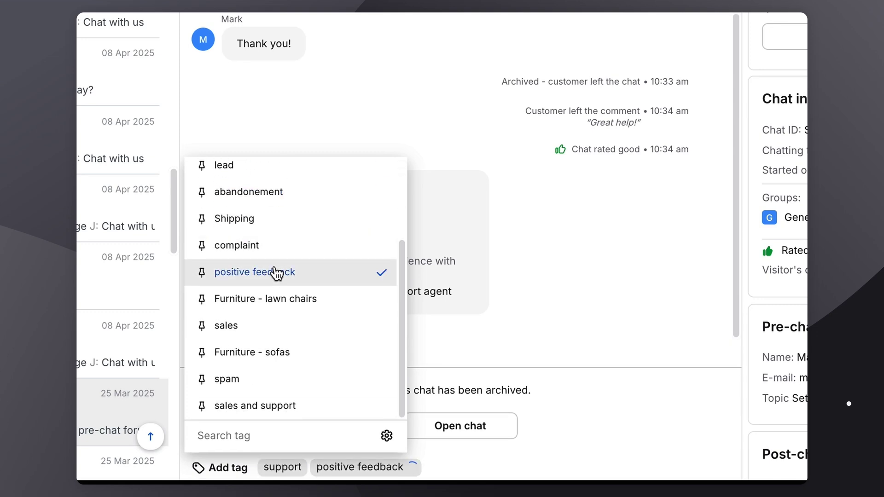
pyautogui.click(595, 302)
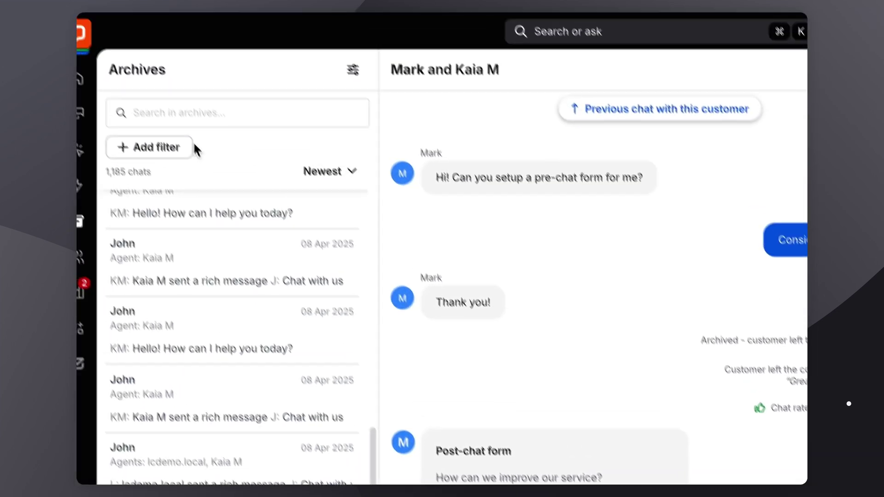
# - Filter the archived chats by the "positive feedback" tag
pyautogui.click(188, 147)
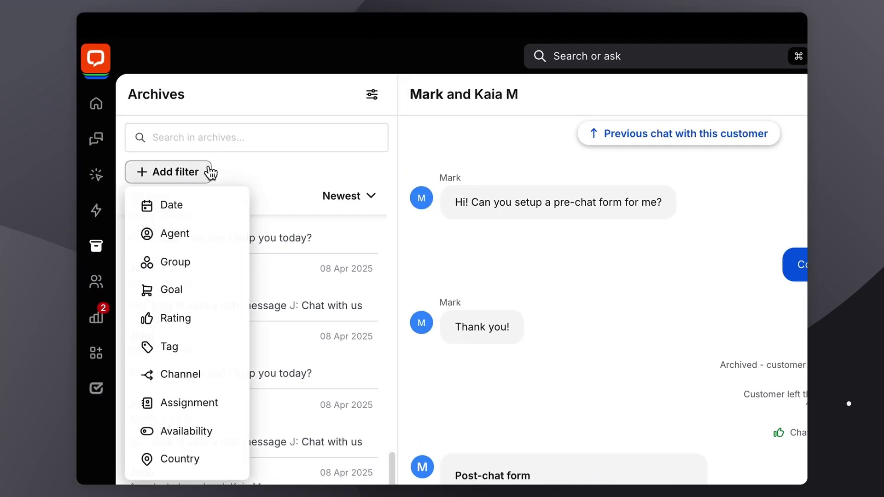
pyautogui.click(198, 349)
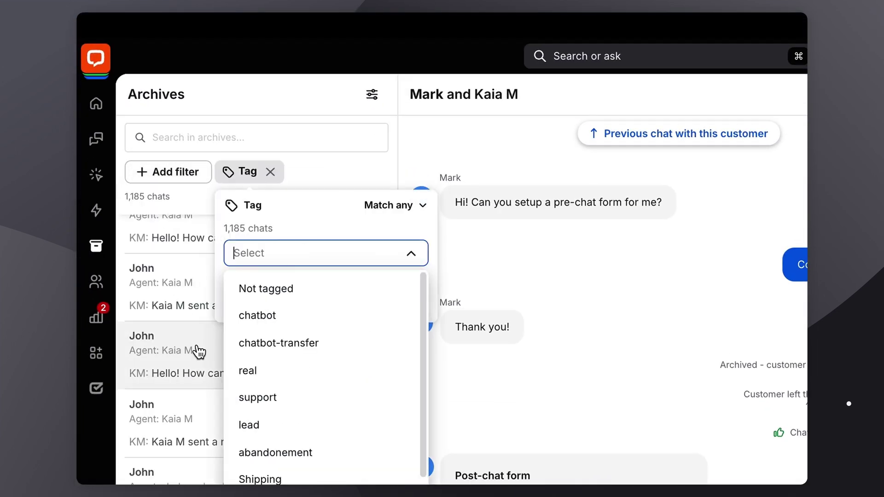
pyautogui.scroll(-3, 349, 358)
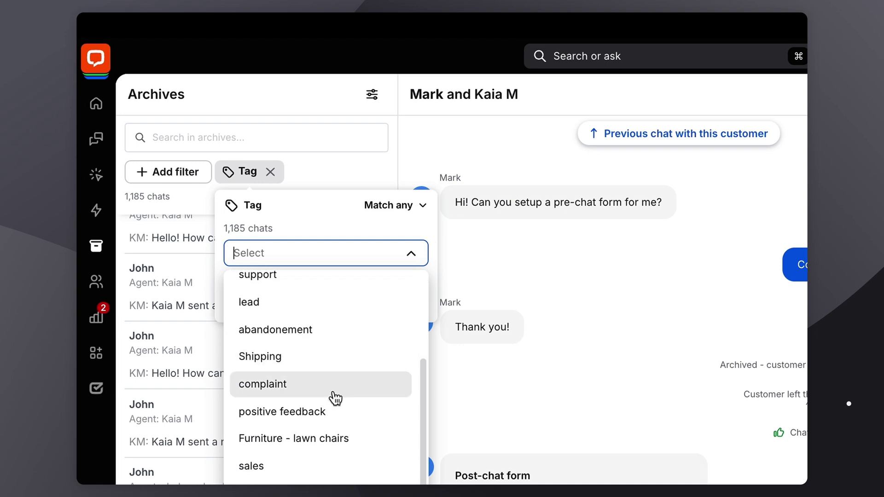
pyautogui.click(325, 411)
pyautogui.click(627, 317)
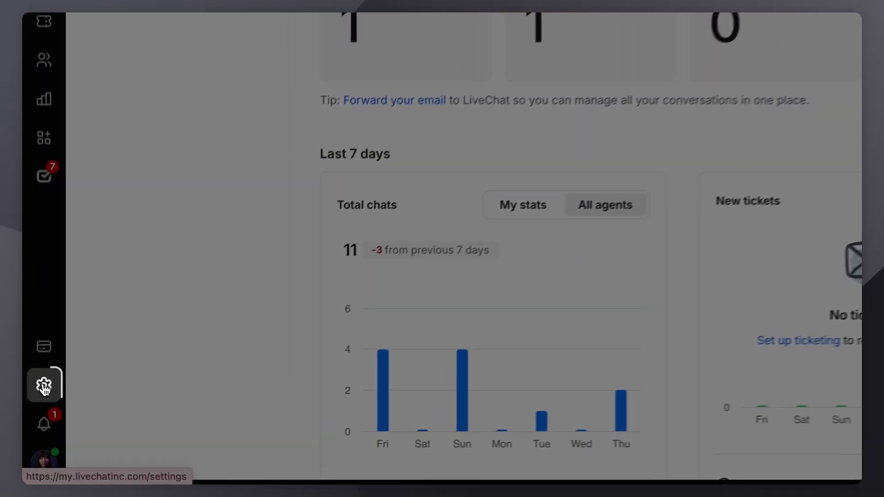
# - Create a "sales and support" tag for the General group in the Tags settings
pyautogui.click(35, 420)
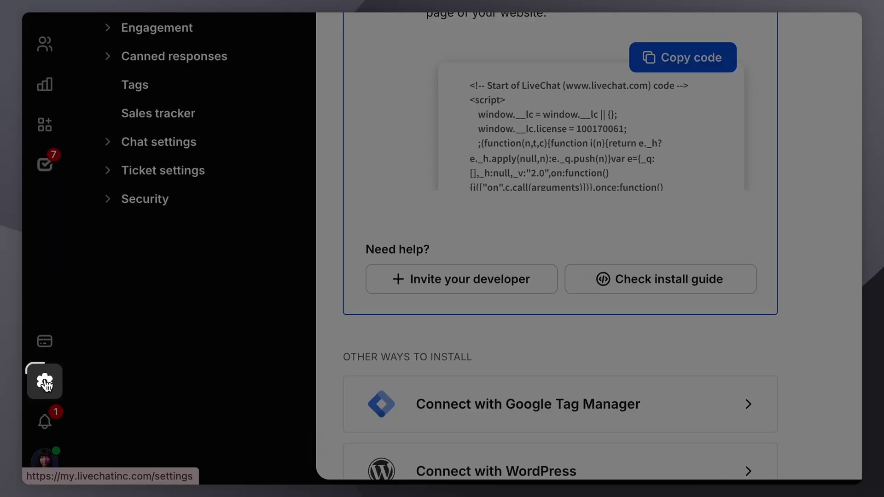
pyautogui.click(146, 173)
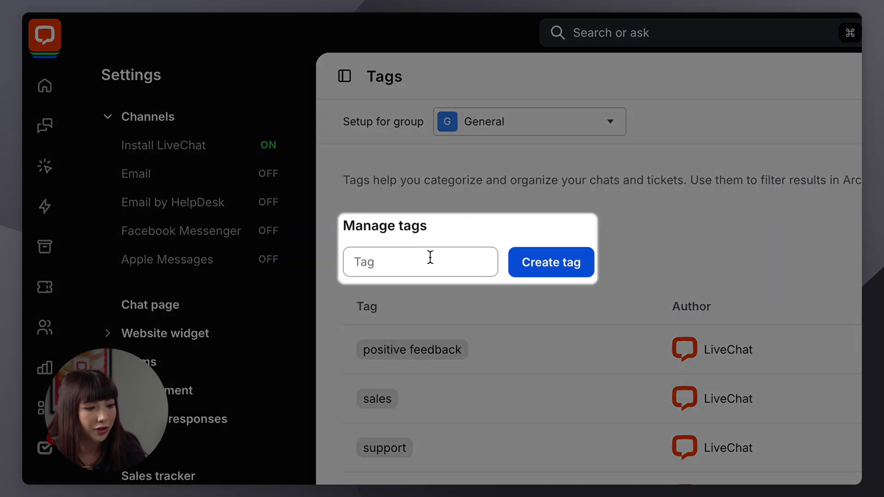
pyautogui.click(434, 257)
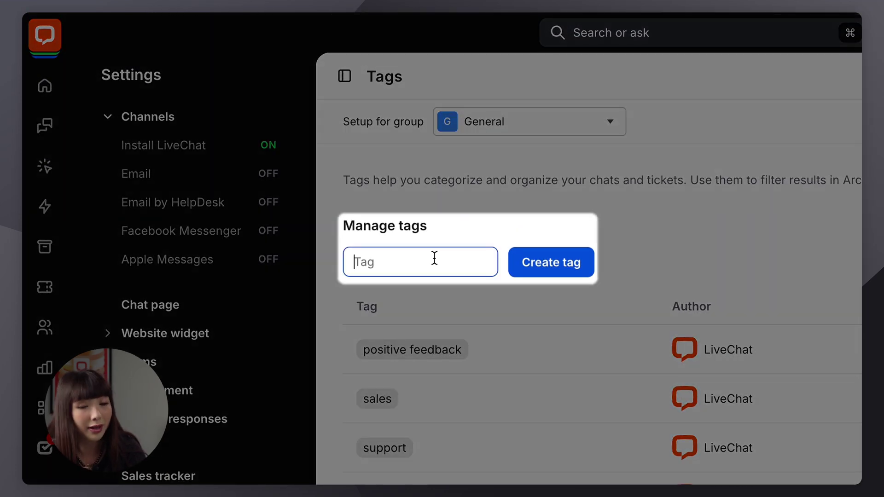
pyautogui.write('sa')
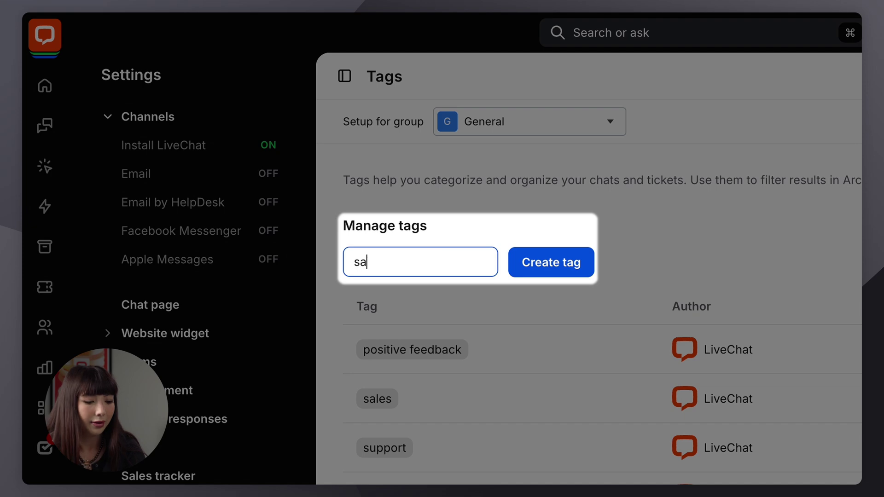
pyautogui.write('les and support')
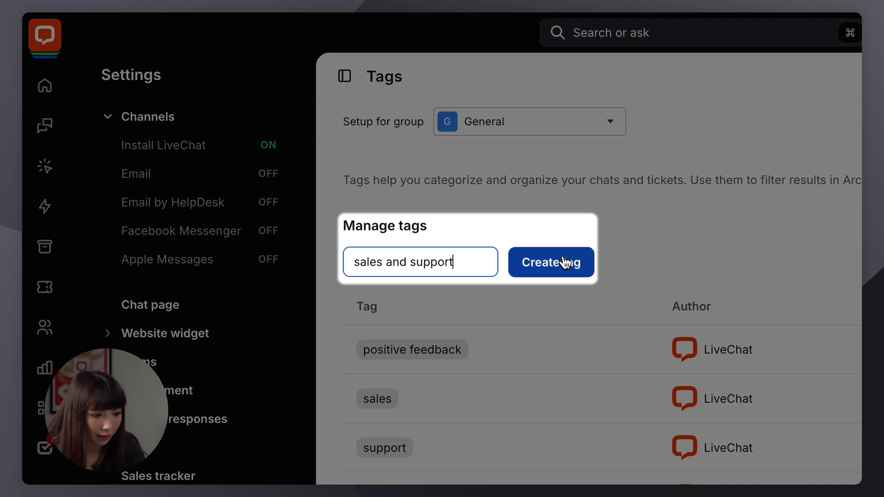
pyautogui.click(564, 262)
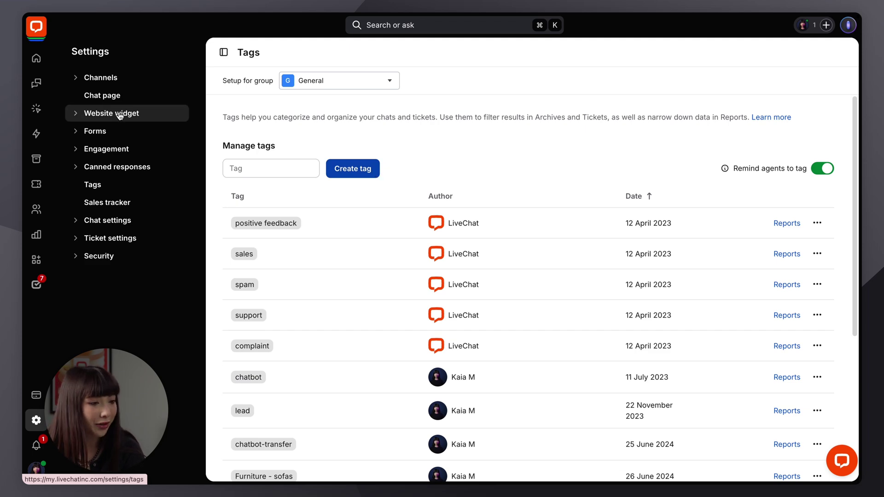
# - Tag the ongoing customer chat about shipping time with "Shipping" and close the tag list
pyautogui.click(37, 84)
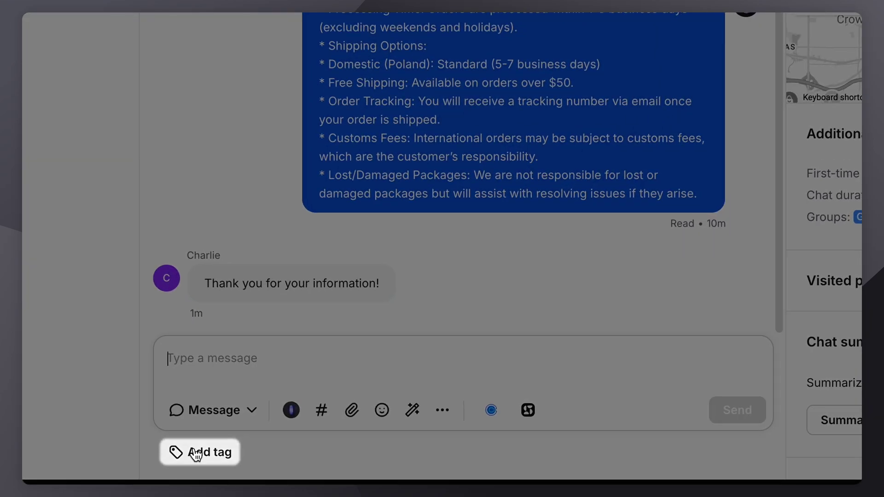
pyautogui.click(196, 452)
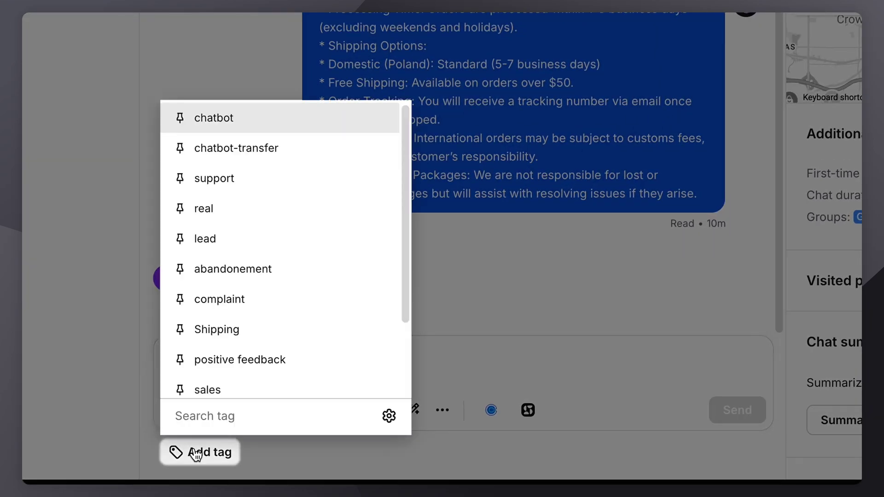
pyautogui.click(271, 344)
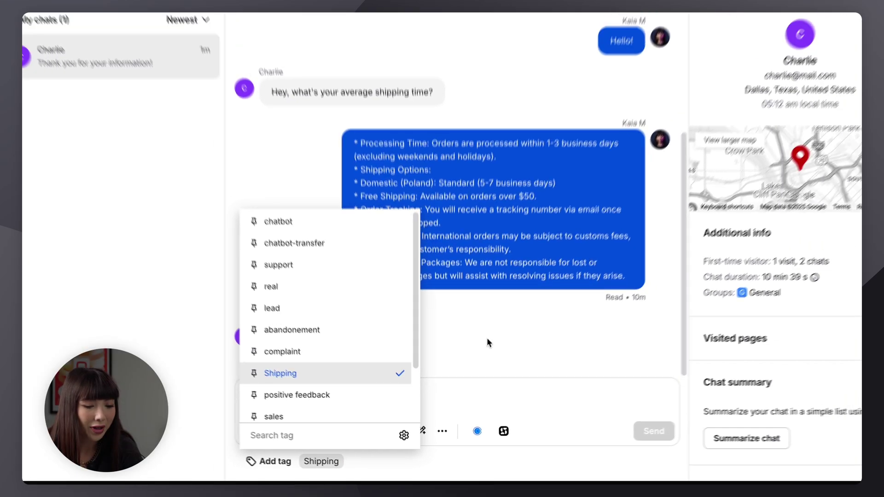
pyautogui.click(521, 283)
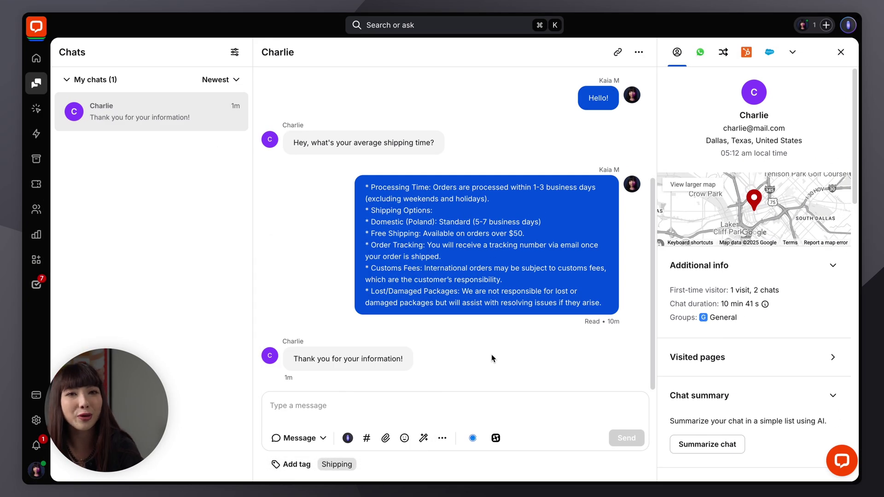